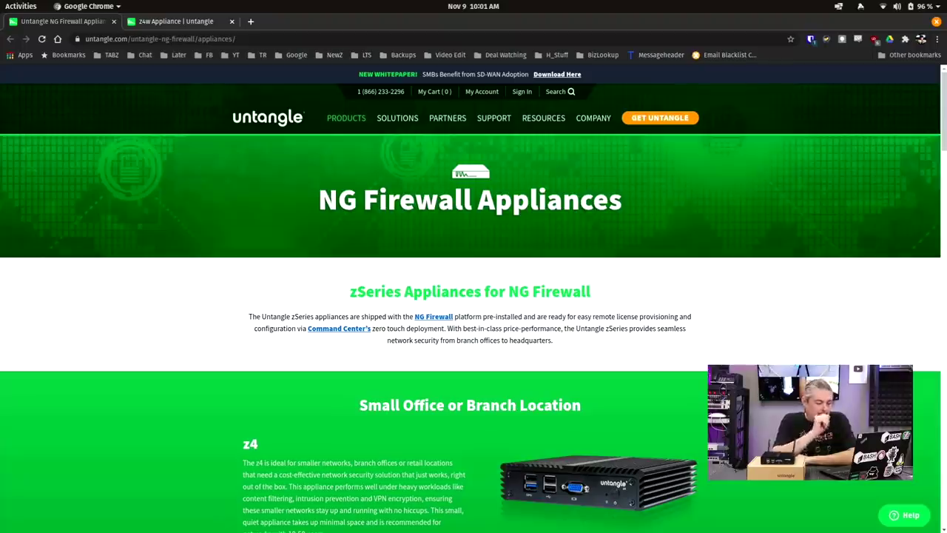
- Review the zSeries NG Firewall appliance lineup, comparing the small office models with the z6 and z12
scroll(572, 373, down, 3)
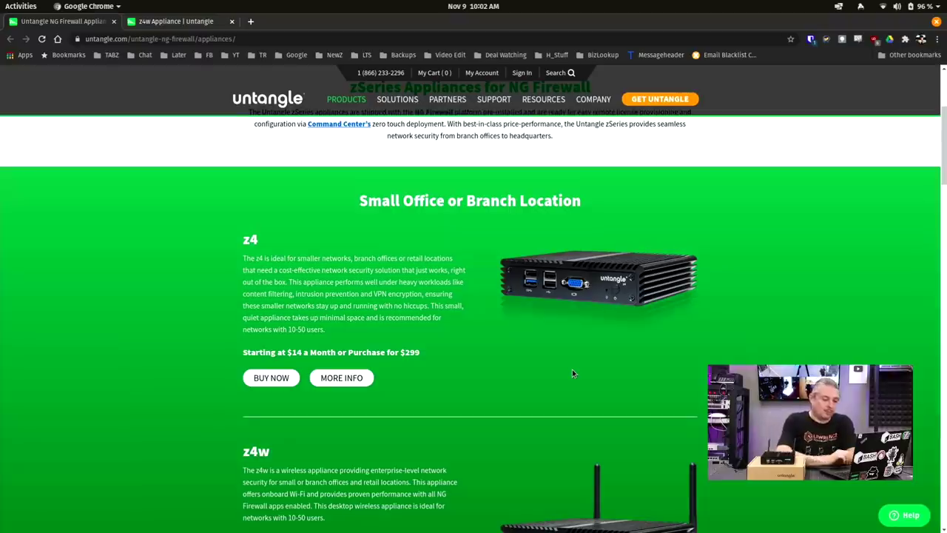
scroll(679, 370, down, 5)
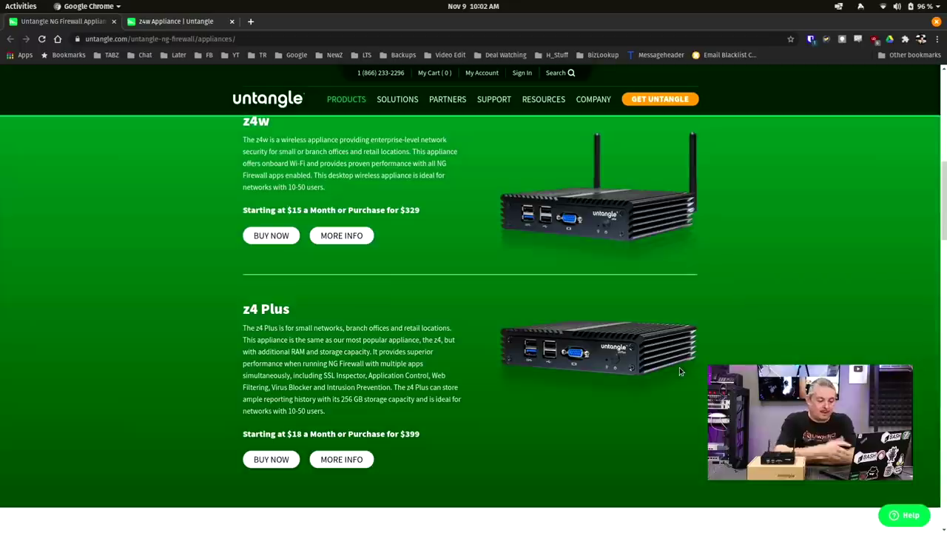
scroll(679, 367, down, 6)
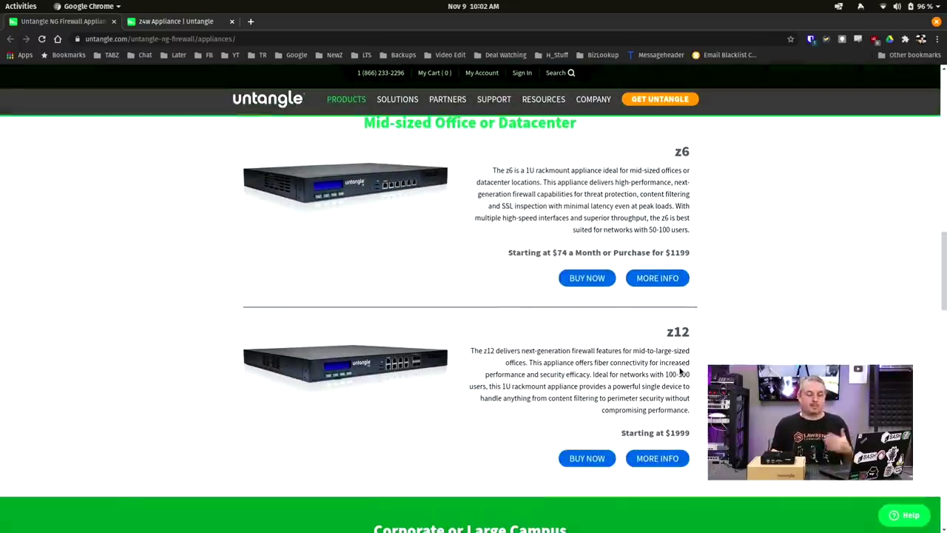
scroll(679, 367, up, 13)
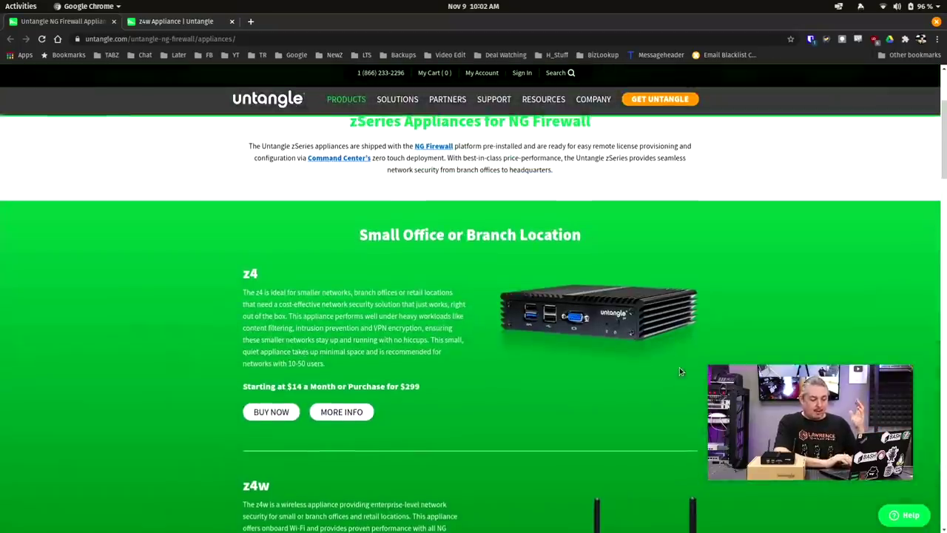
scroll(679, 367, down, 3)
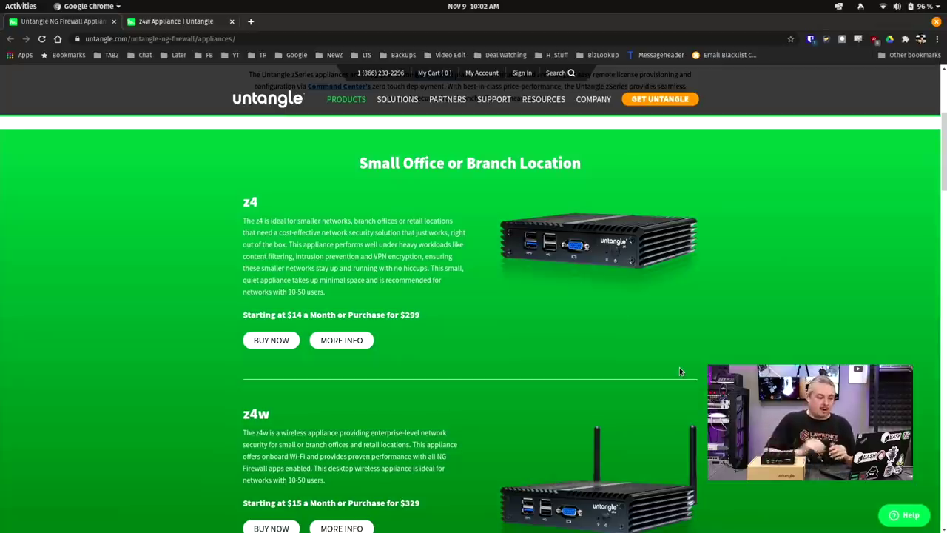
scroll(680, 370, down, 3)
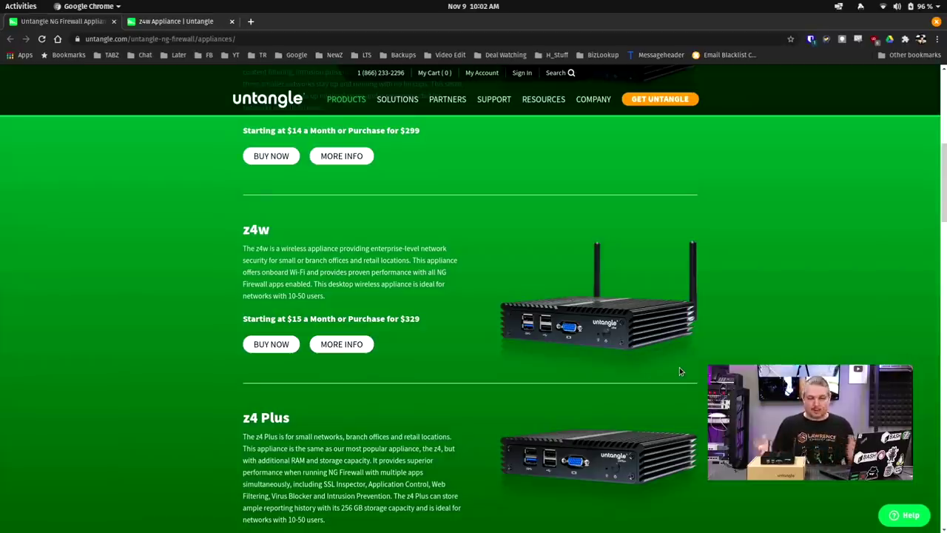
- Switch to the z4w appliance page and examine its product images and tech specs
click(179, 29)
scroll(510, 237, down, 10)
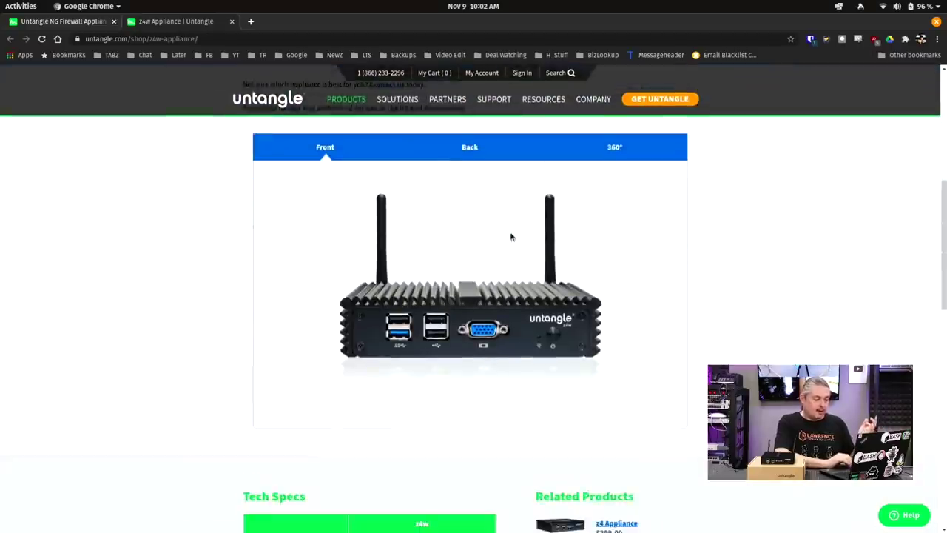
scroll(510, 236, down, 1)
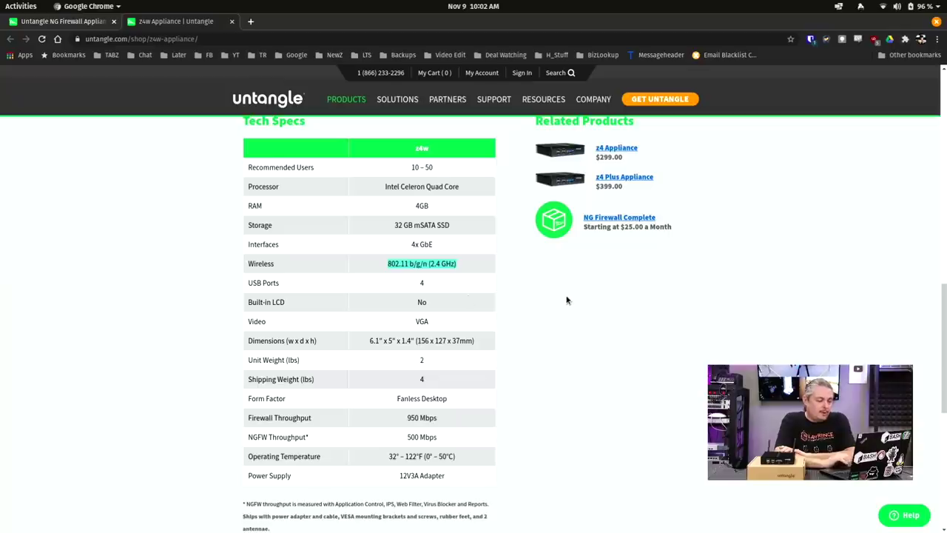
scroll(566, 299, down, 2)
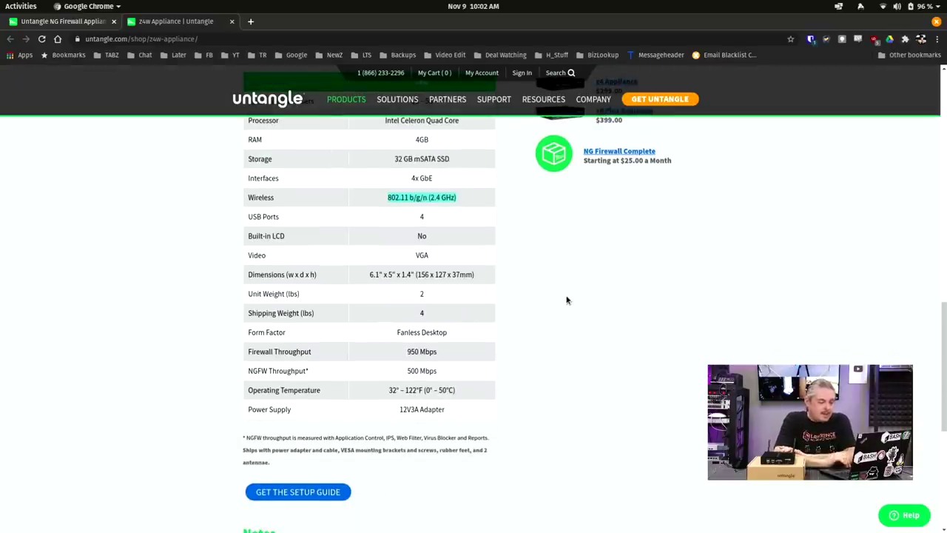
scroll(566, 299, up, 1)
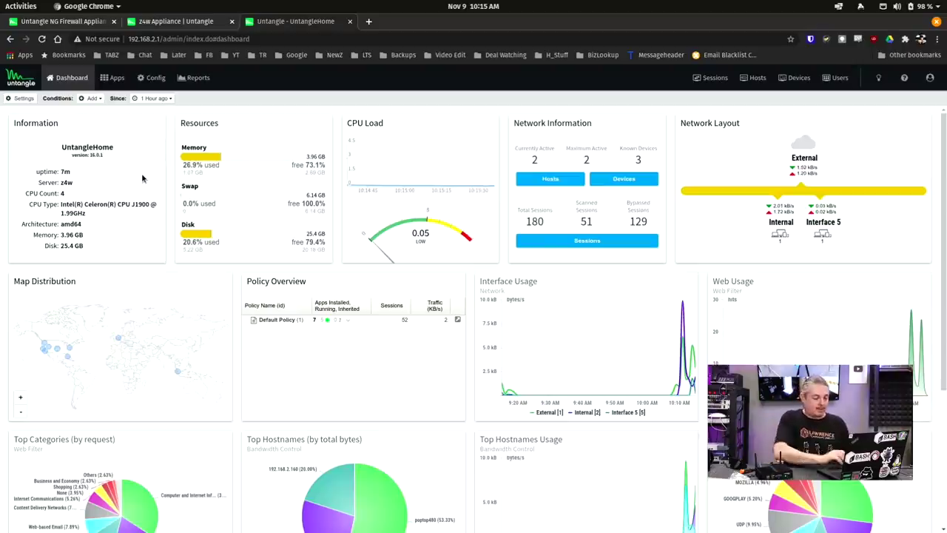
- Highlight the software version on the firewall dashboard, then open the network interface configuration
triple_click(81, 155)
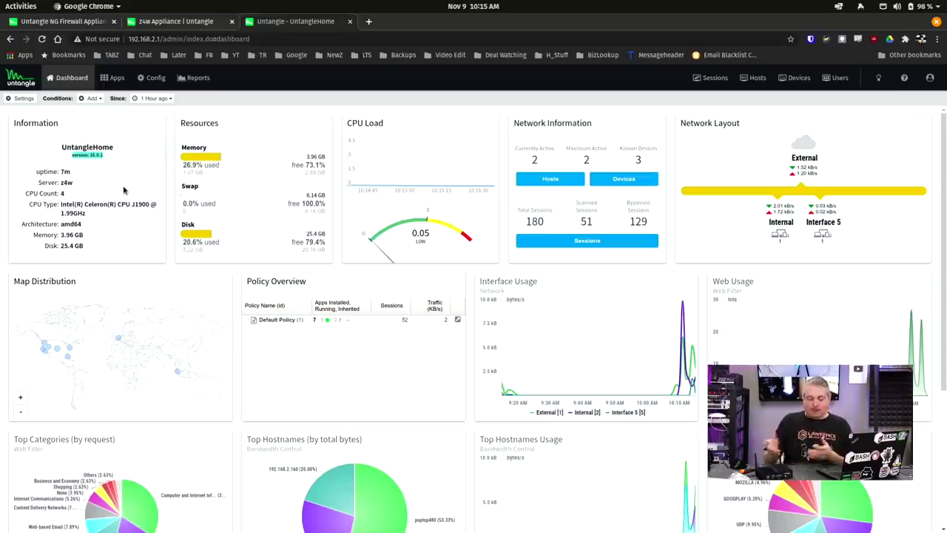
click(147, 76)
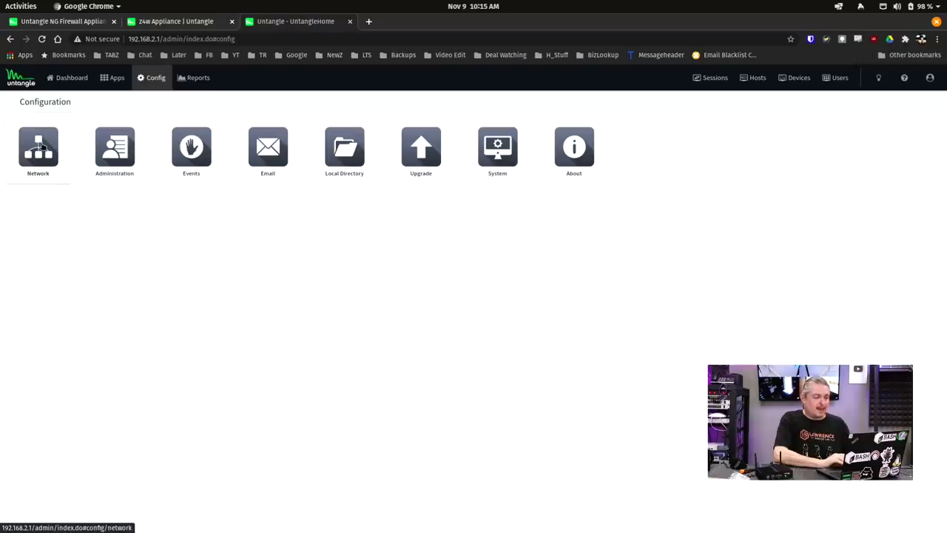
click(43, 147)
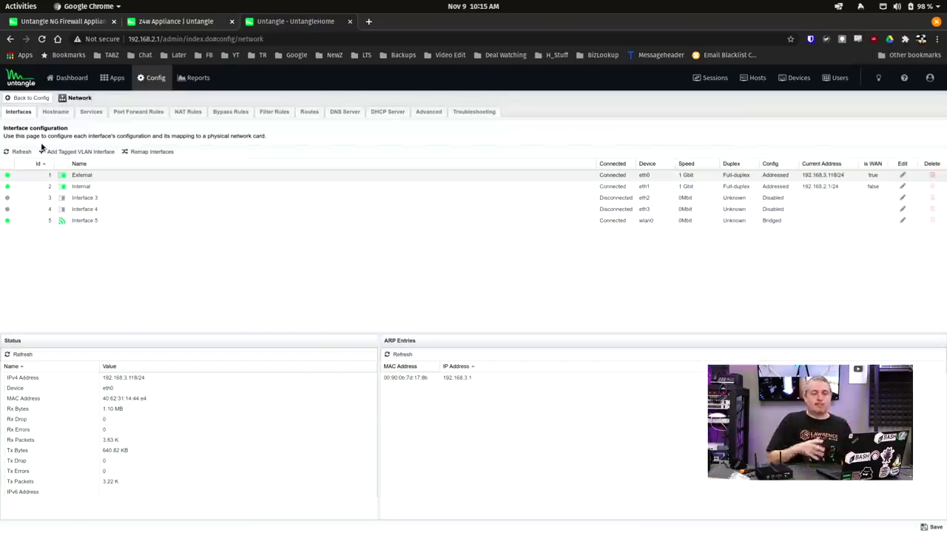
- Inspect the Internal interface's status, then open the wireless Interface 5 for editing and check its bridging options
click(117, 226)
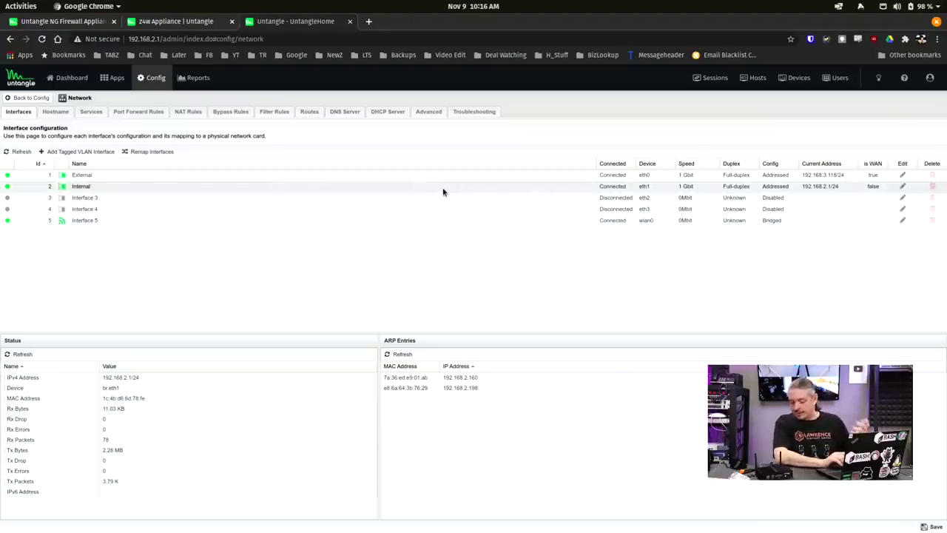
click(259, 220)
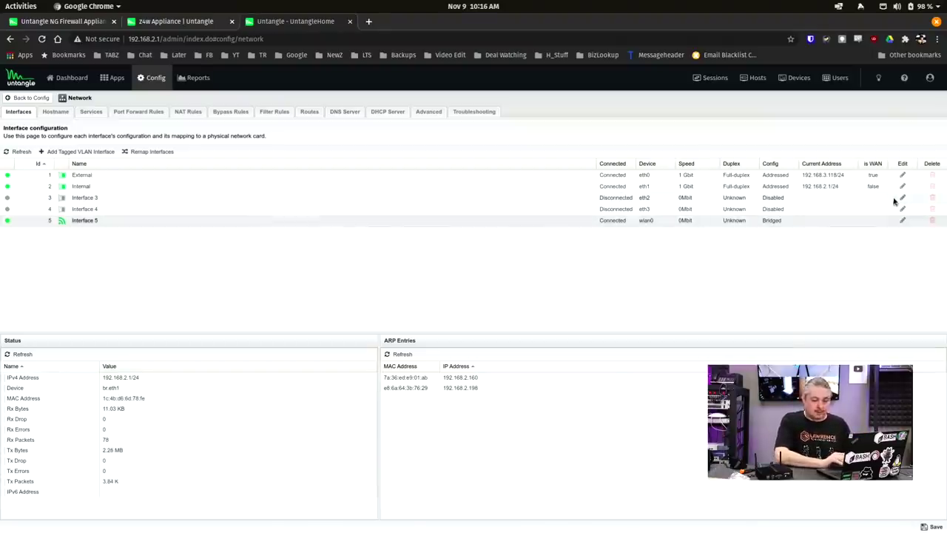
click(903, 219)
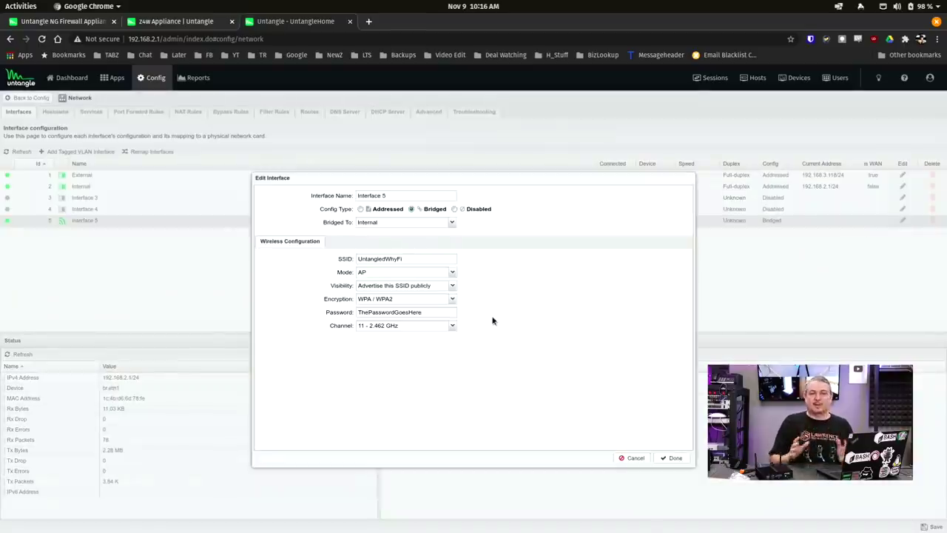
click(452, 223)
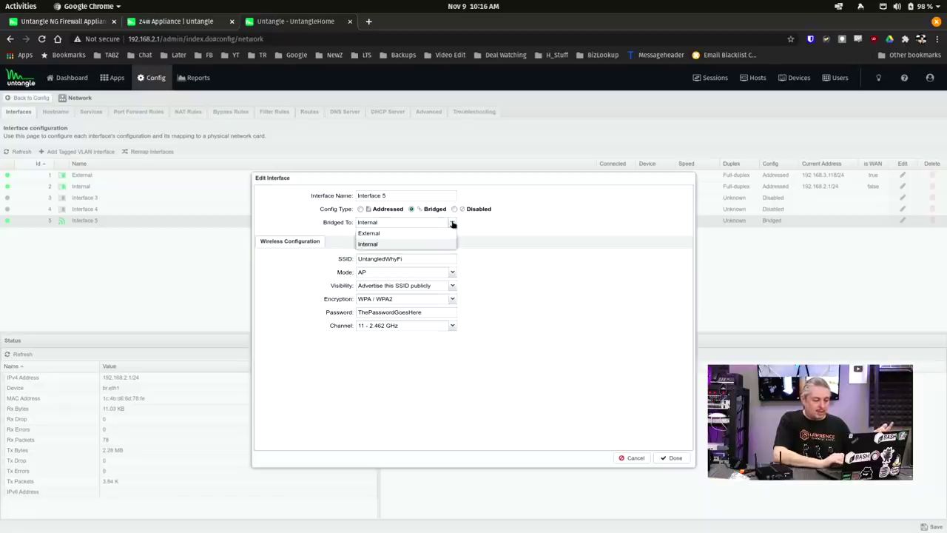
click(499, 222)
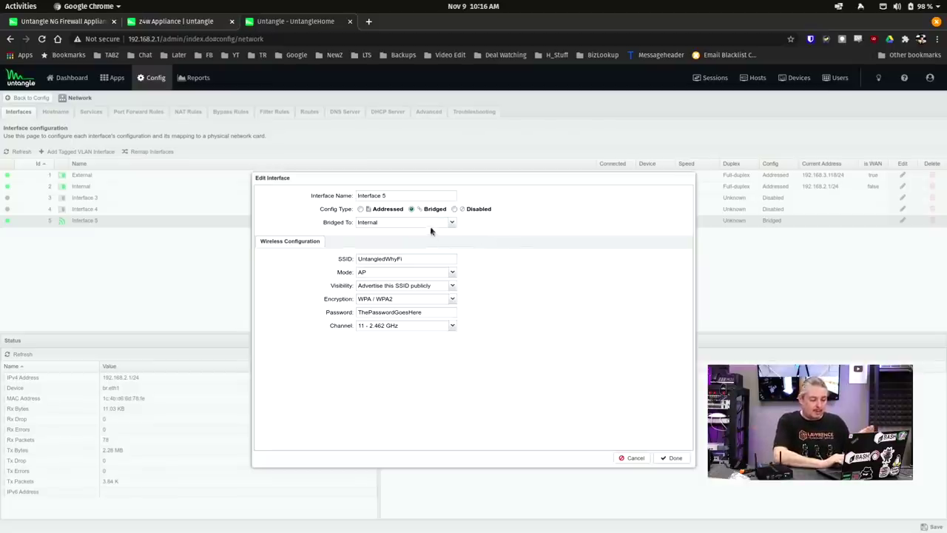
- Check the SSID field and the available mode and visibility options in Interface 5's wireless configuration
click(434, 256)
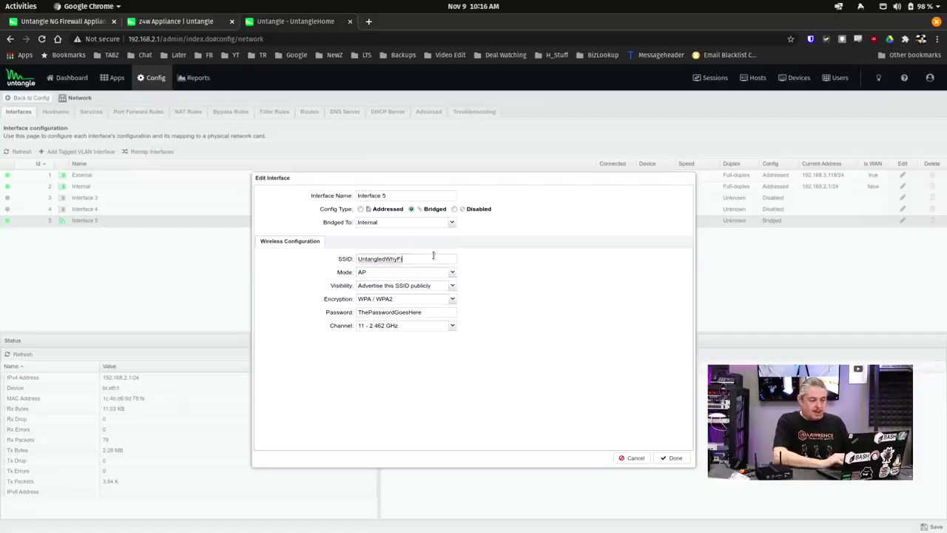
click(452, 276)
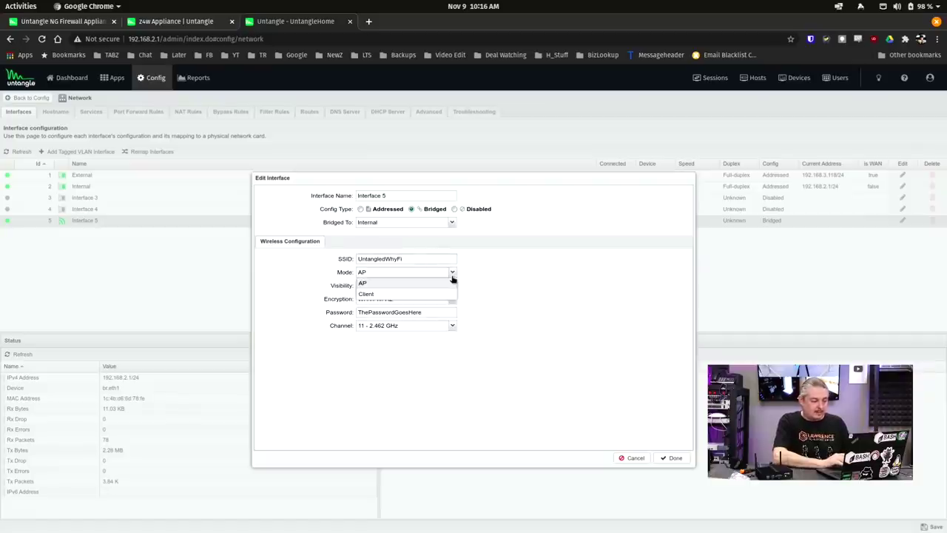
click(453, 278)
click(452, 286)
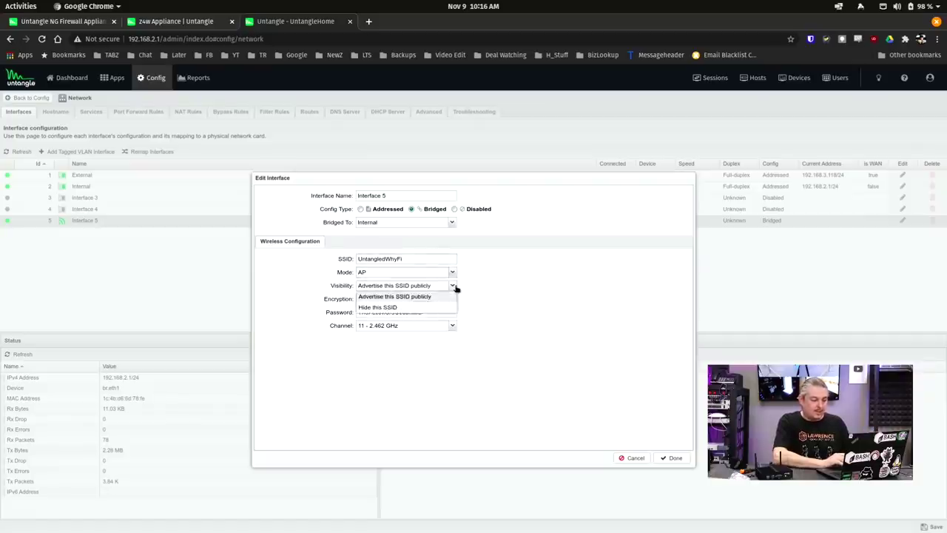
click(454, 287)
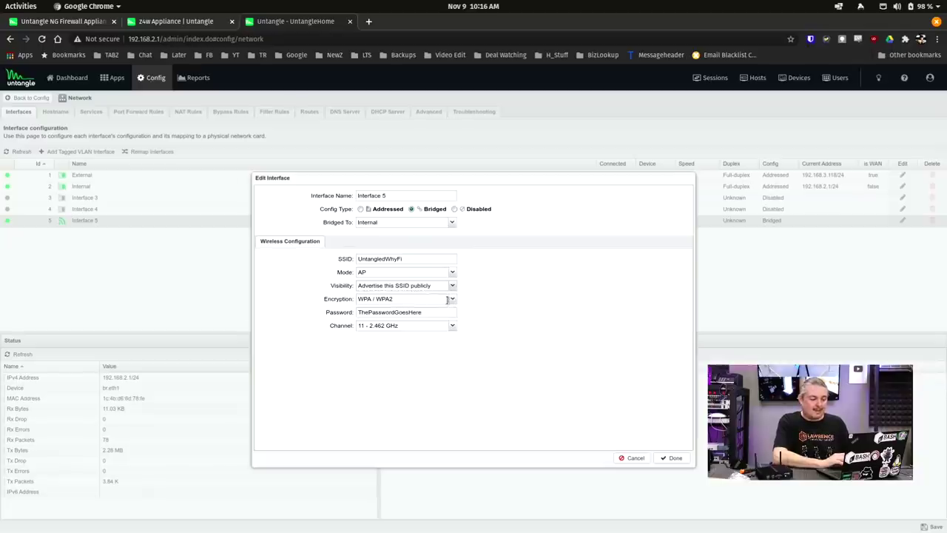
- Try WPA2 encryption on Interface 5, look through the available channels, and discard the edits
click(451, 300)
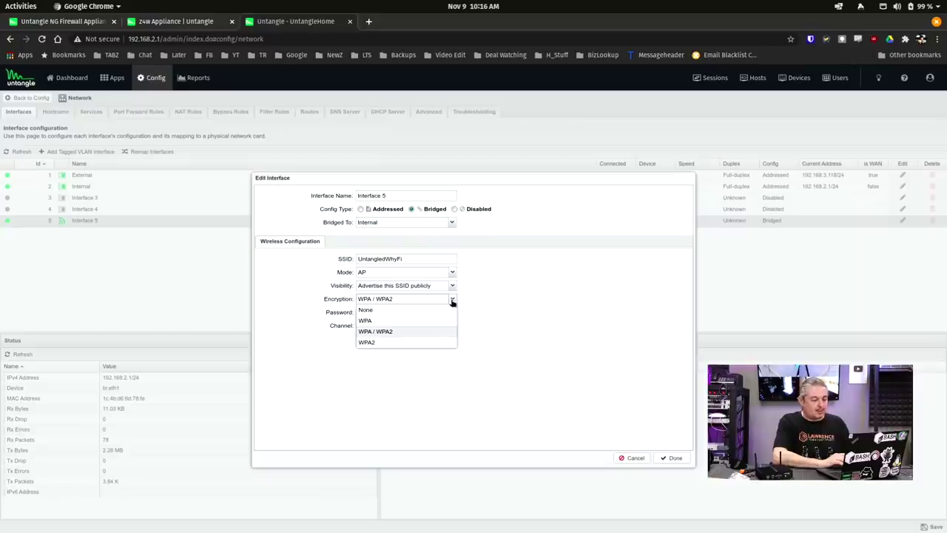
click(402, 342)
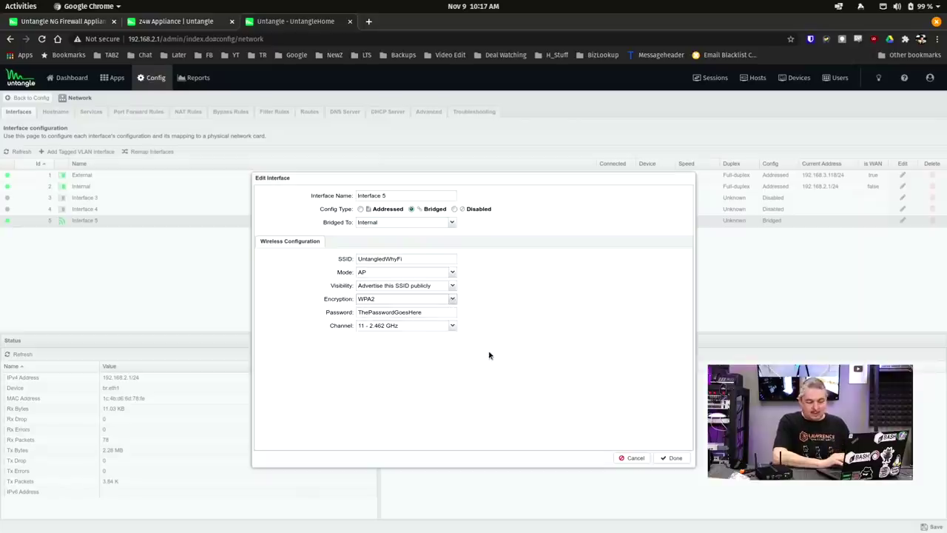
click(430, 312)
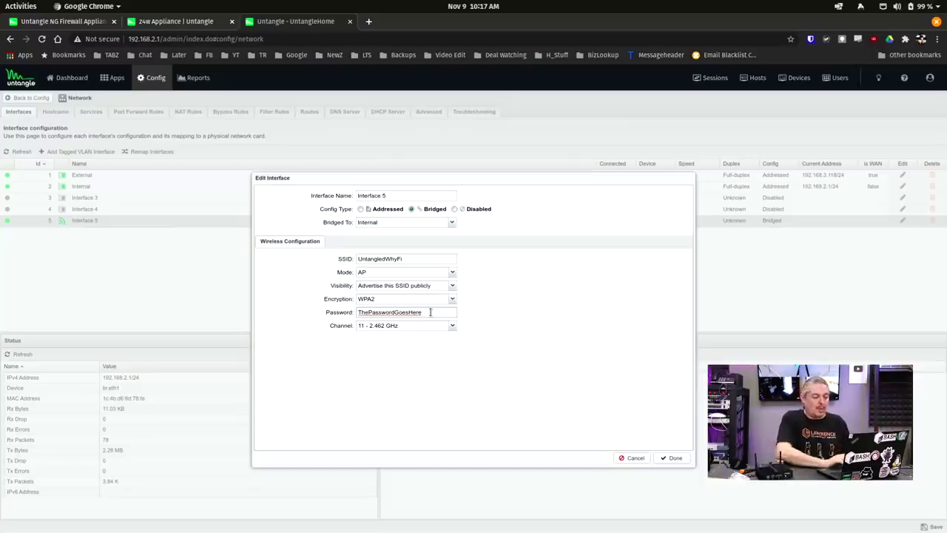
click(452, 327)
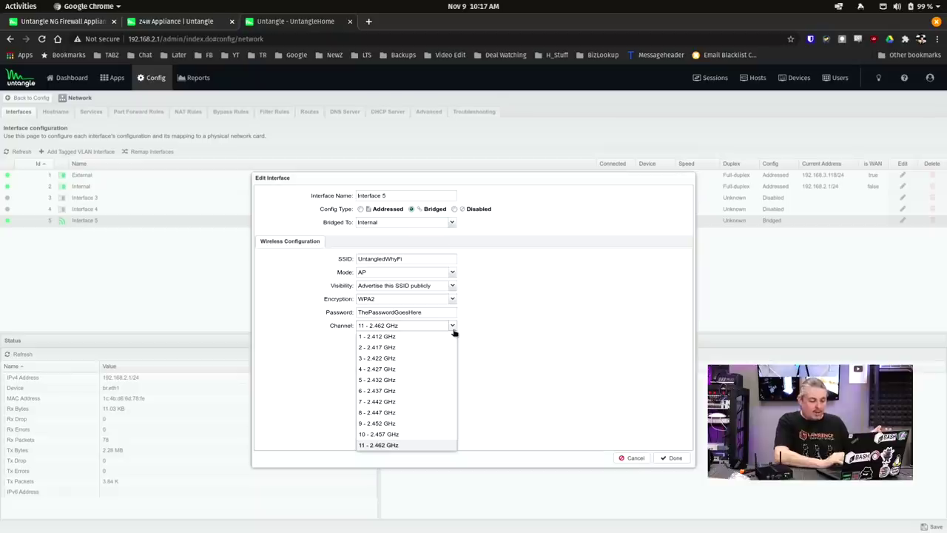
click(546, 331)
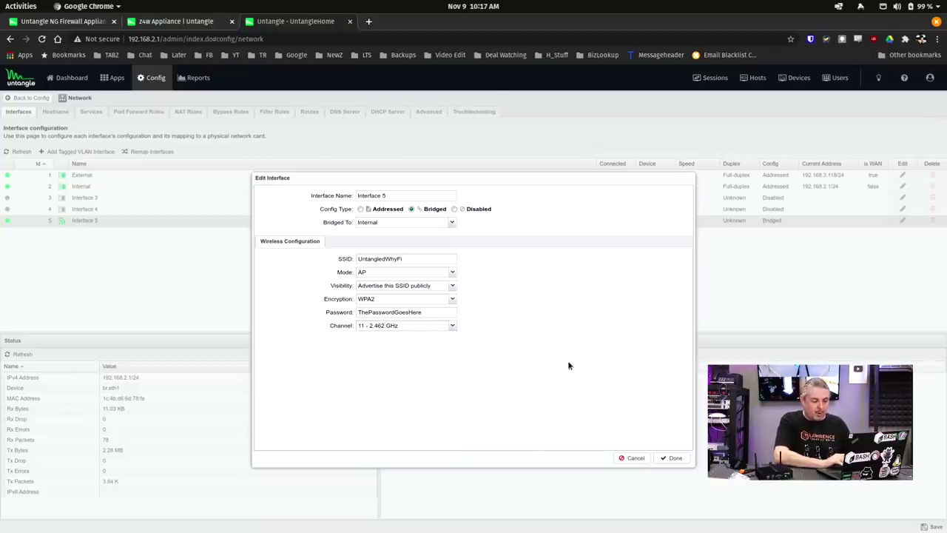
click(630, 457)
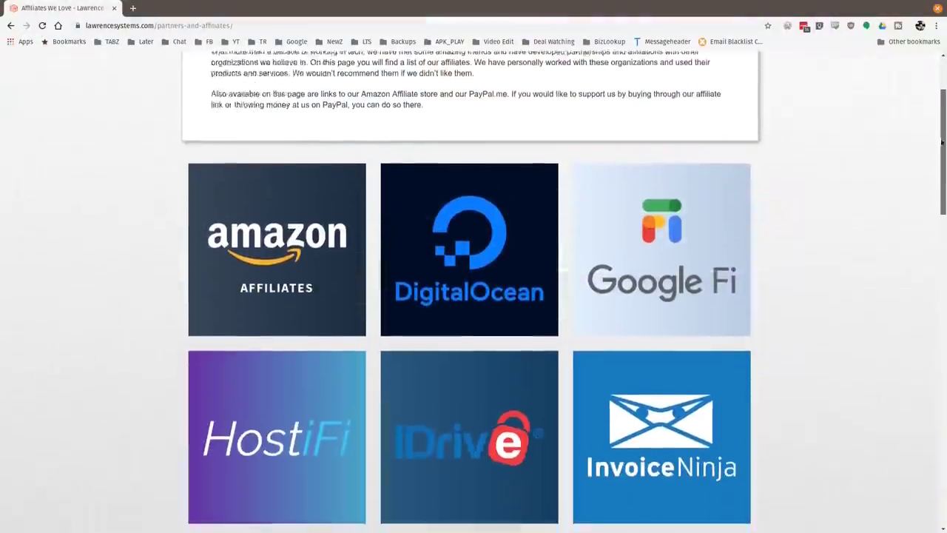
scroll(933, 244, down, 5)
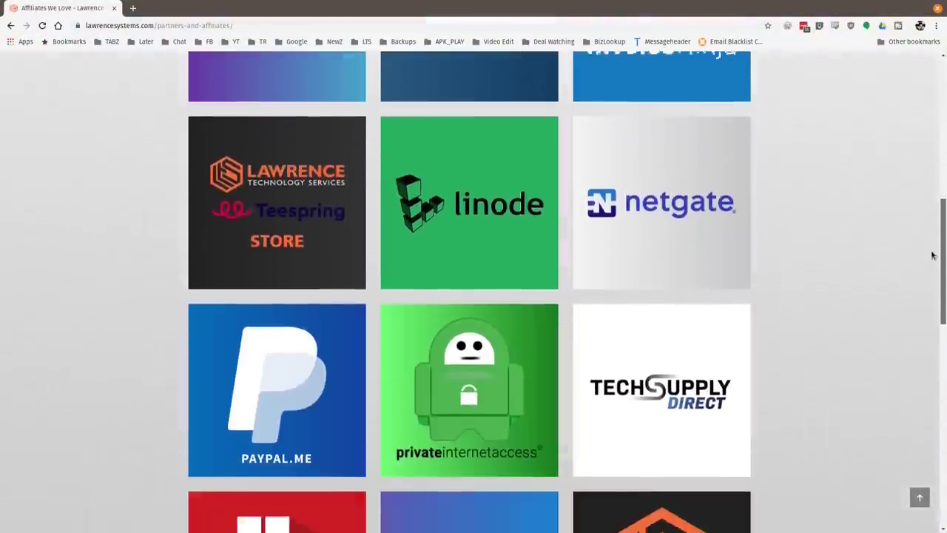